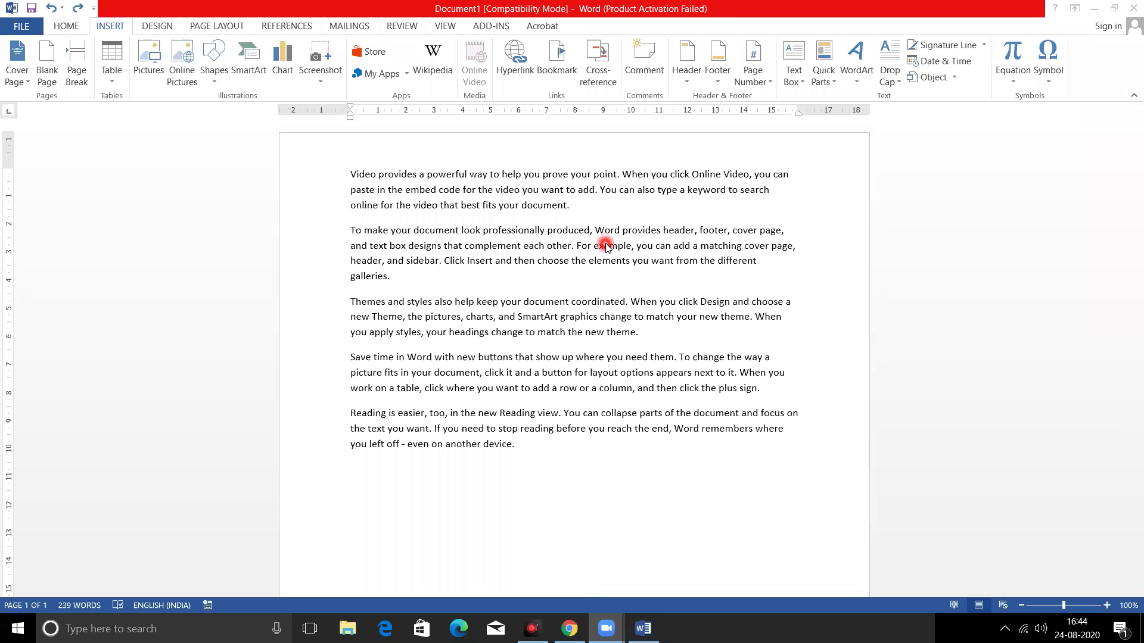
left_click(458, 141)
left_click(474, 260)
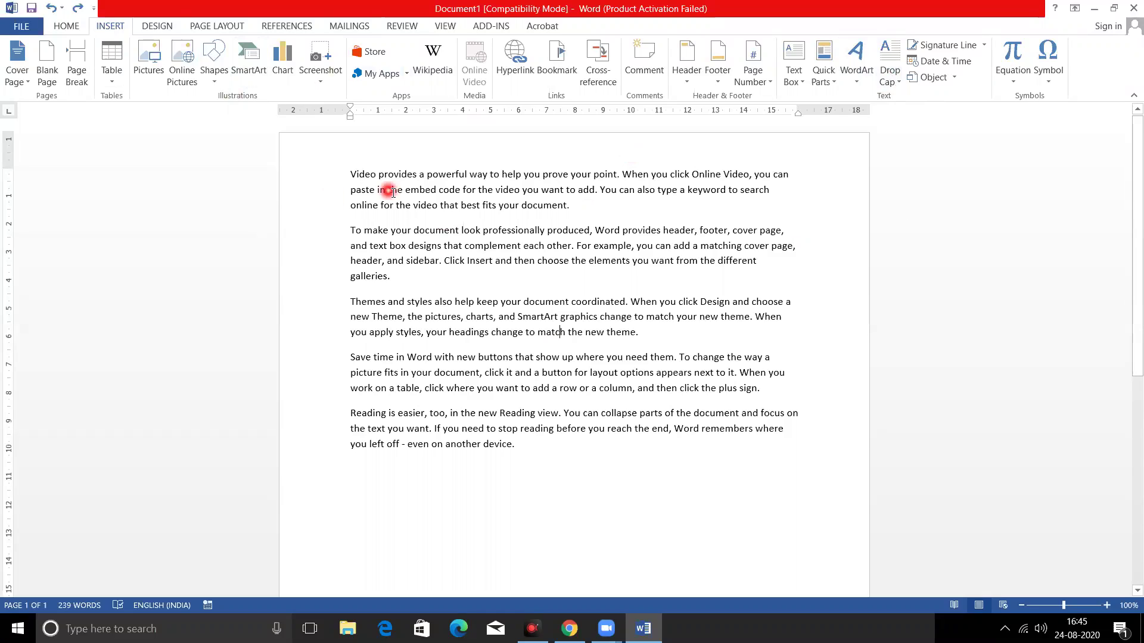
double_click(430, 190)
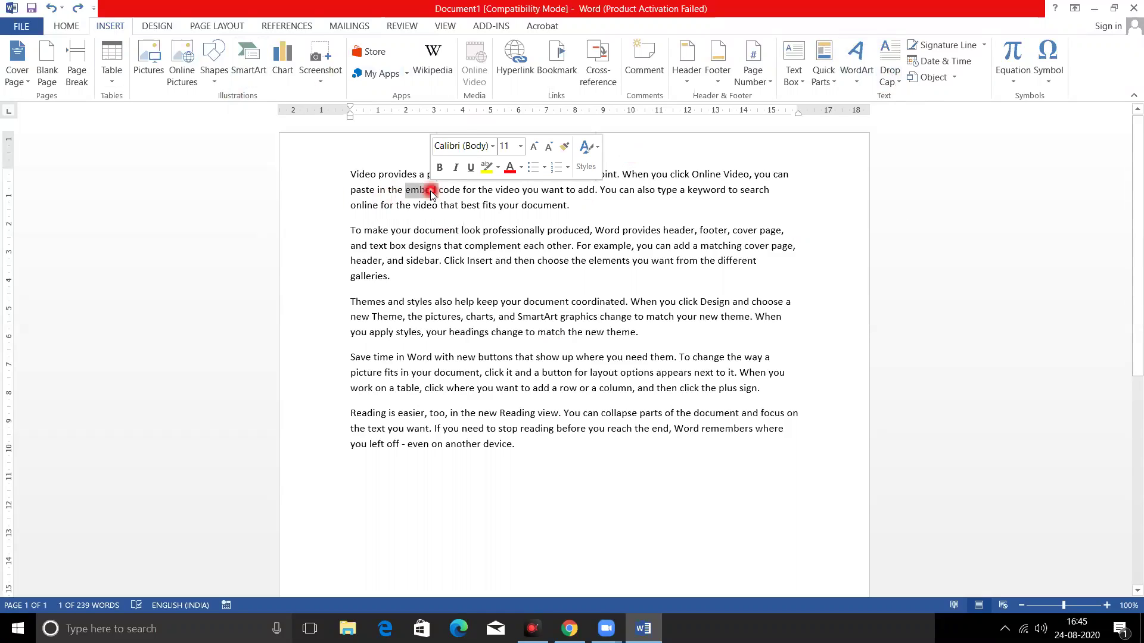
left_click(467, 256)
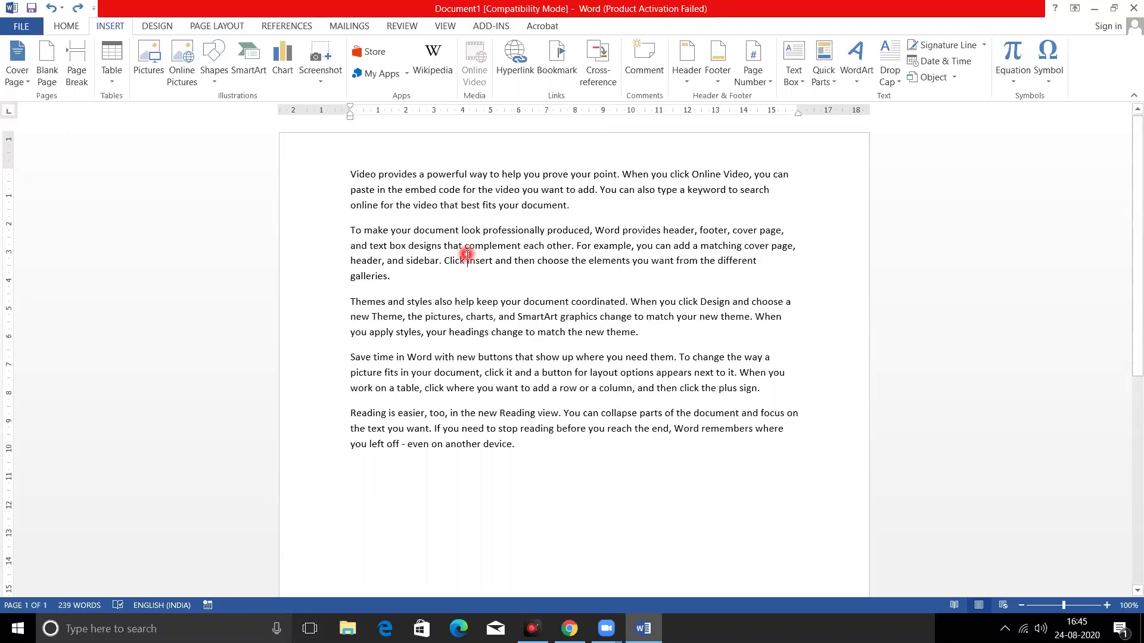
left_click(903, 87)
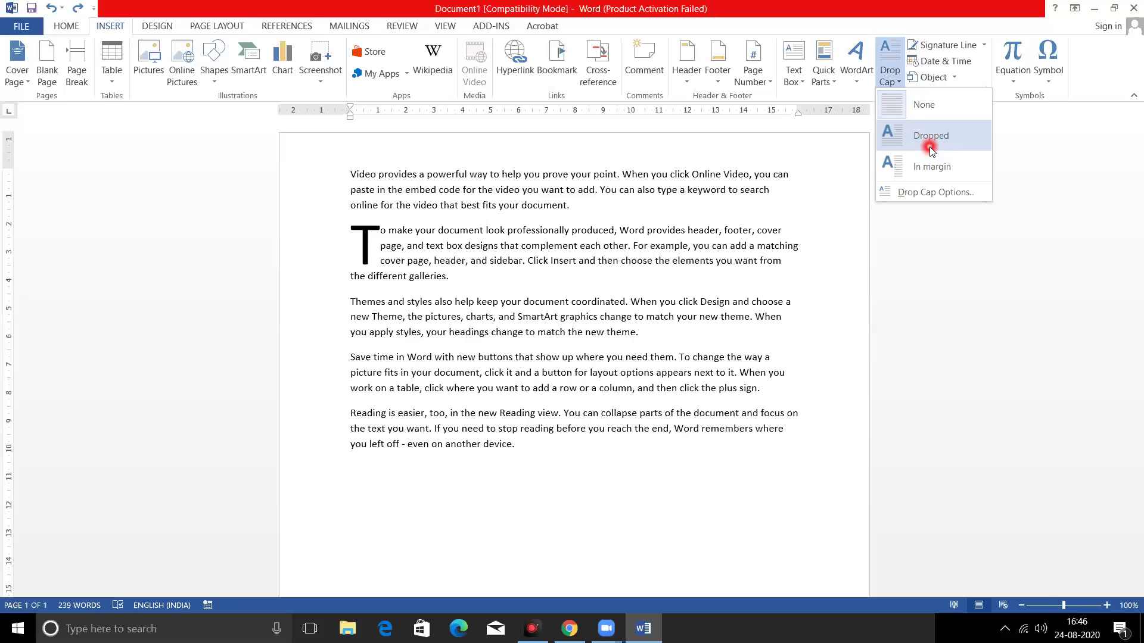
left_click(357, 297)
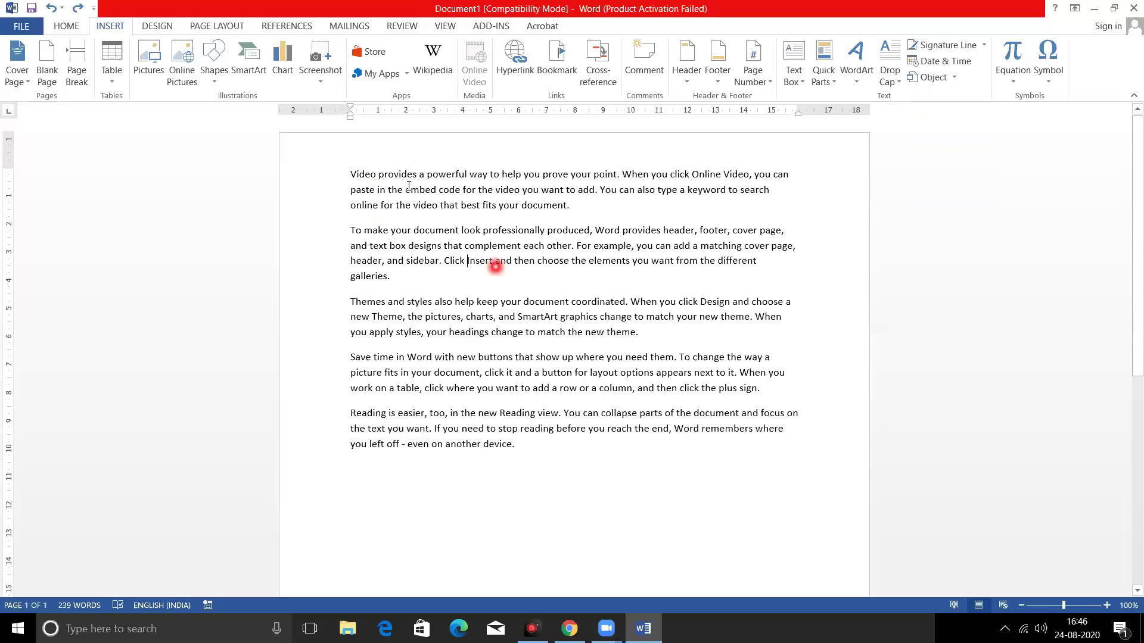
Step: Select the first paragraph's opening letter V and choose the Dropped position in the Drop Cap options
triple_click(354, 174)
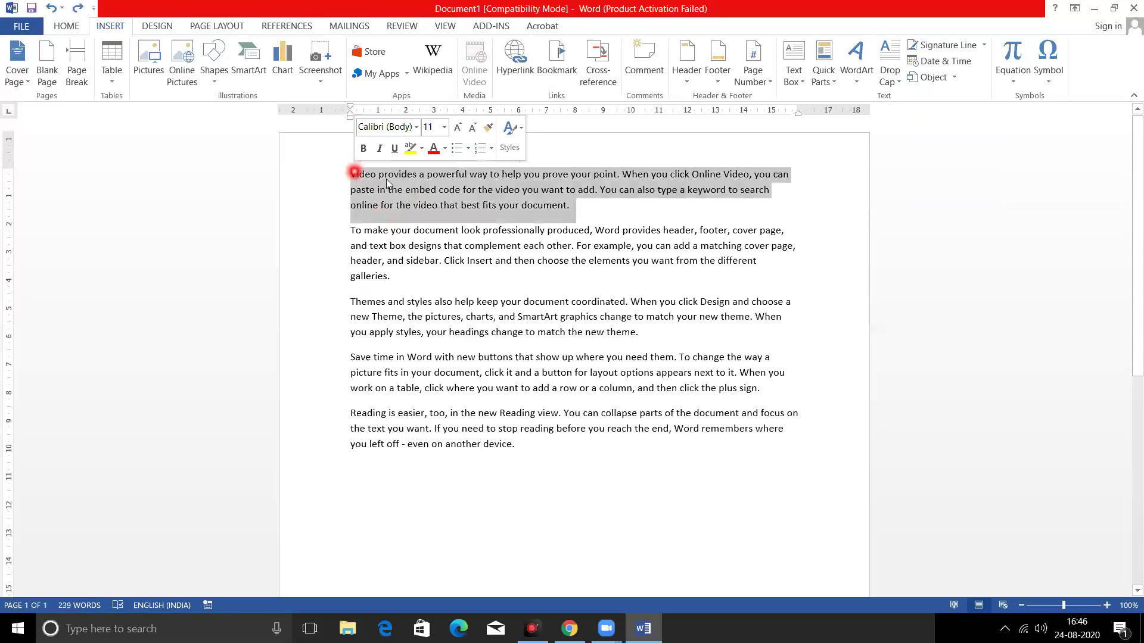
left_click(355, 174)
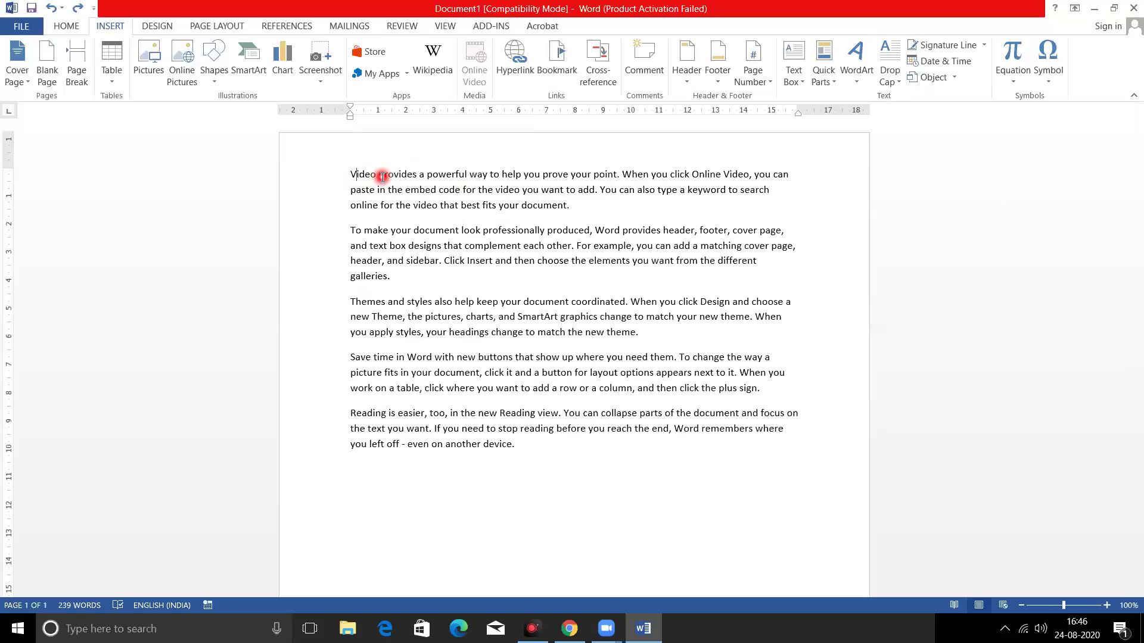
key("shift+Left")
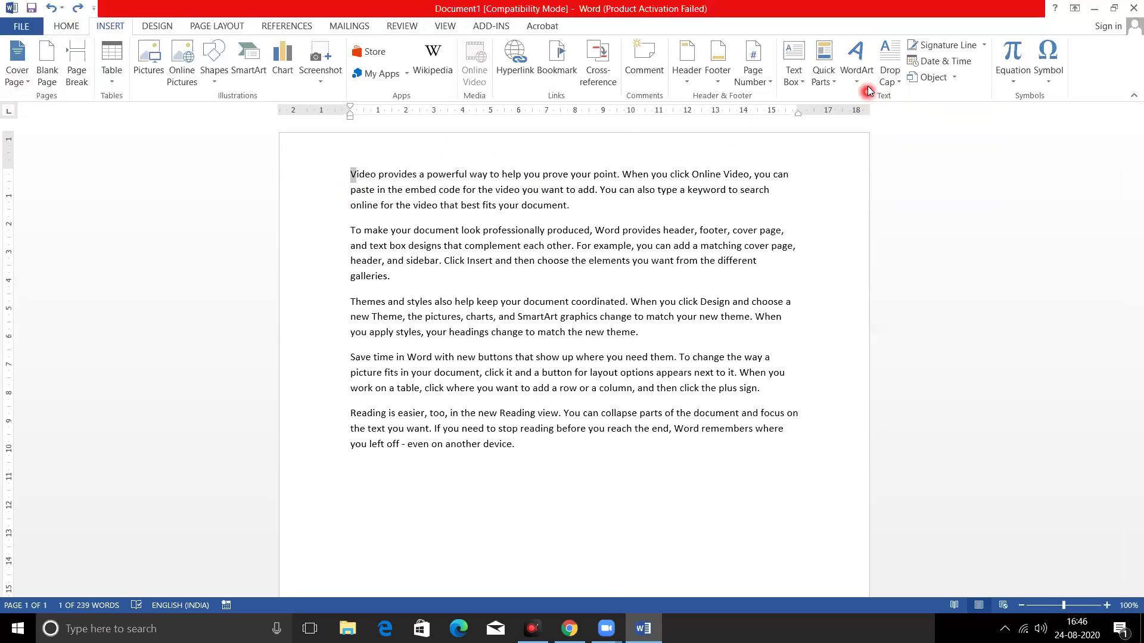
left_click(900, 87)
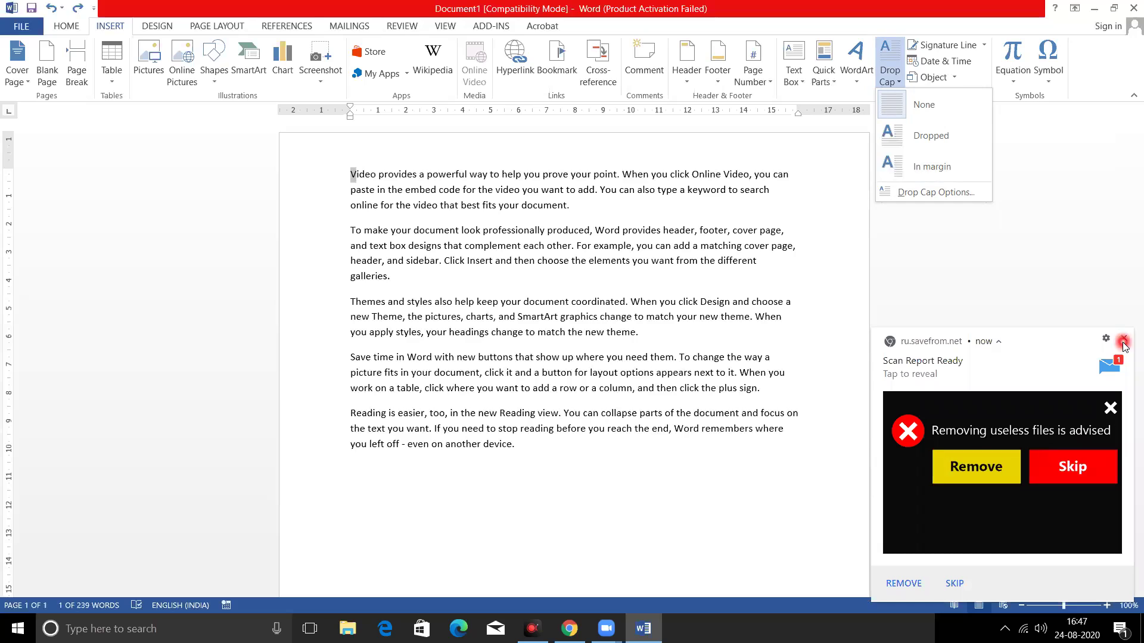
left_click(1122, 342)
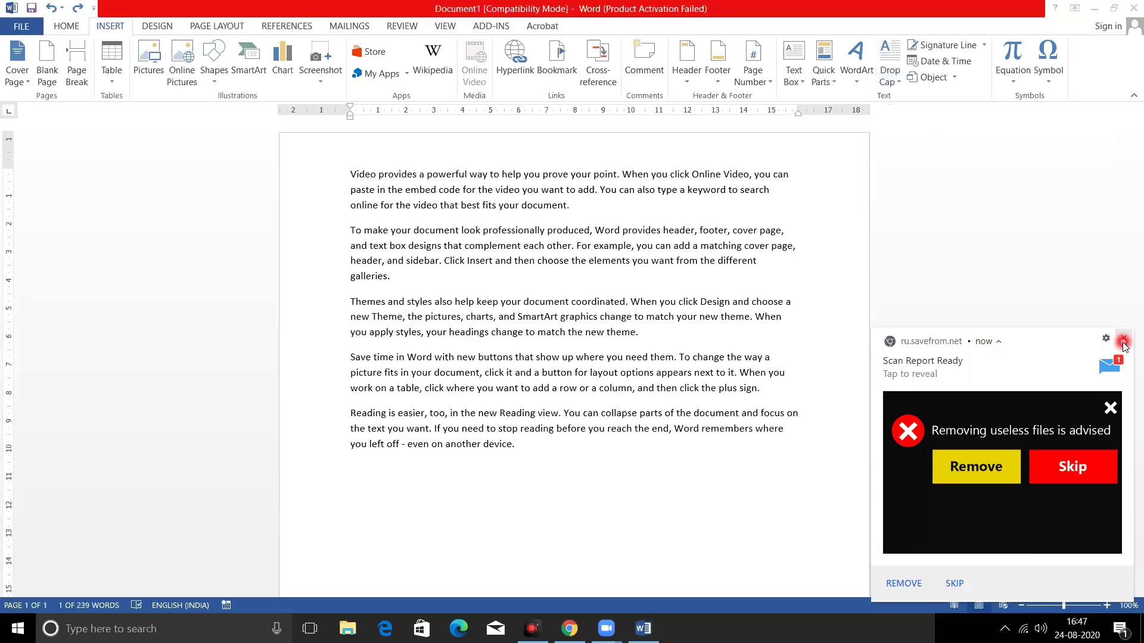
left_click(901, 87)
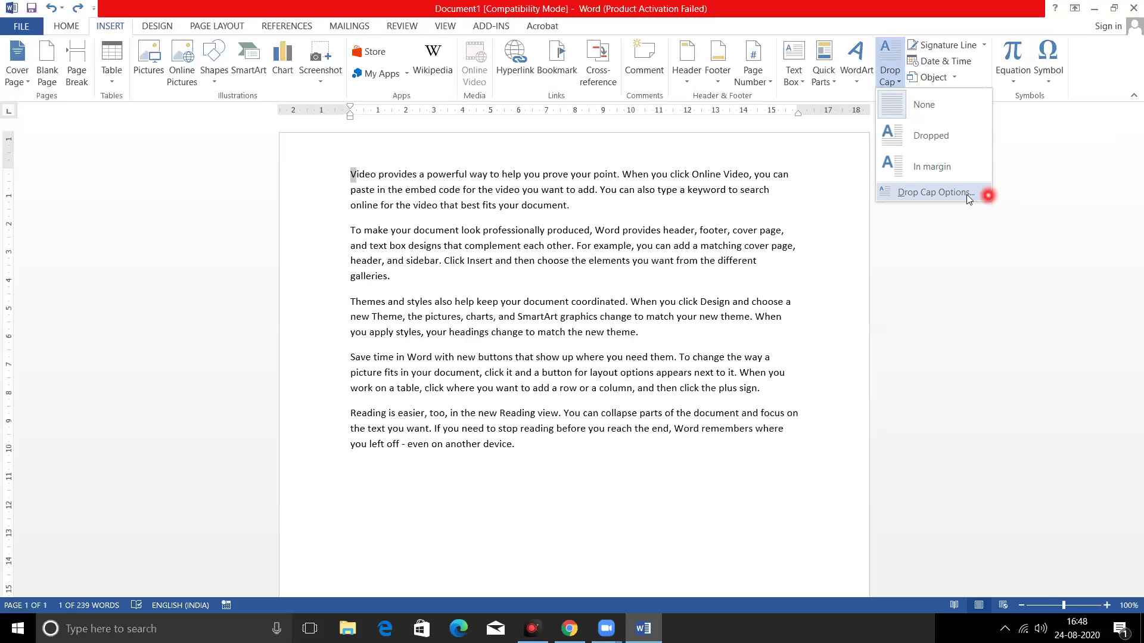
left_click(933, 192)
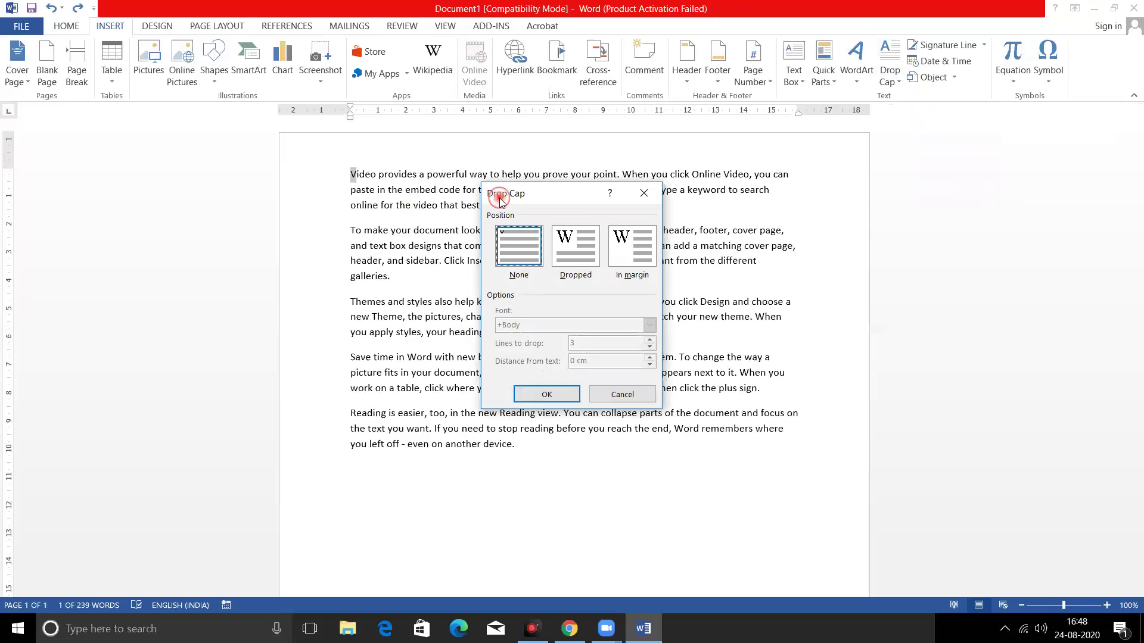
left_click_drag(500, 202, 911, 182)
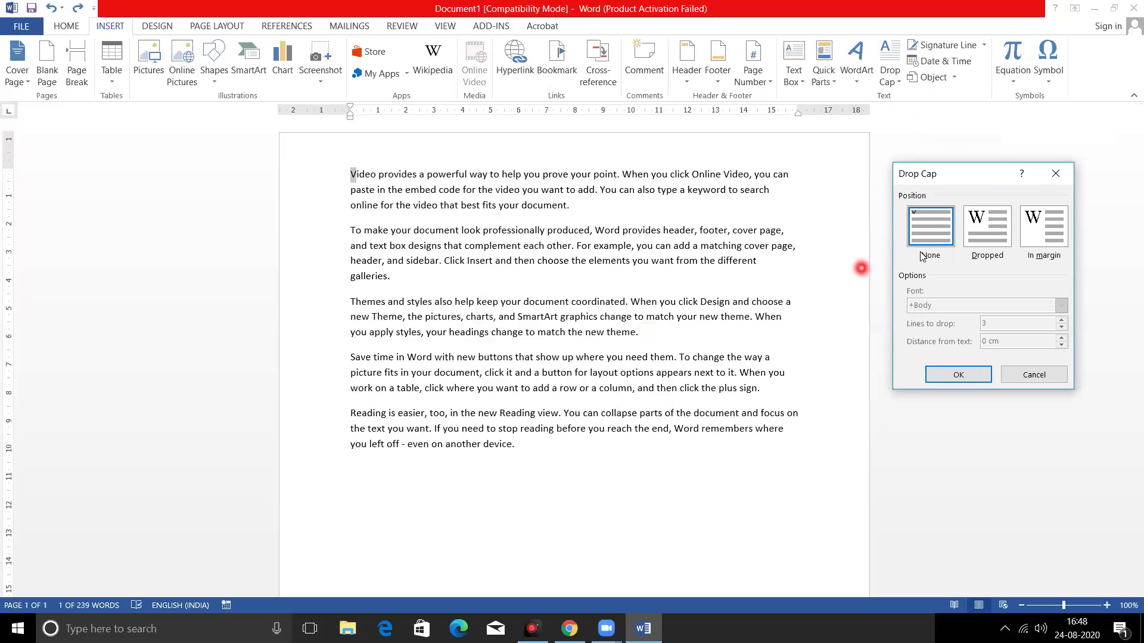
left_click(998, 232)
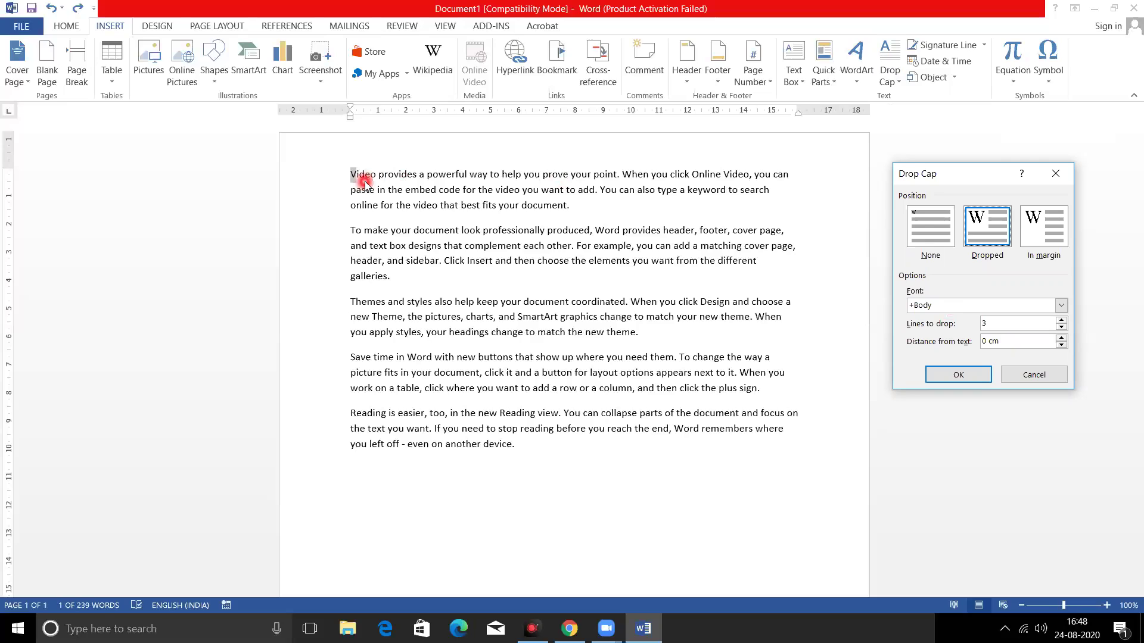
Step: Set the drop cap font for the letter V to Arial
left_click(1062, 306)
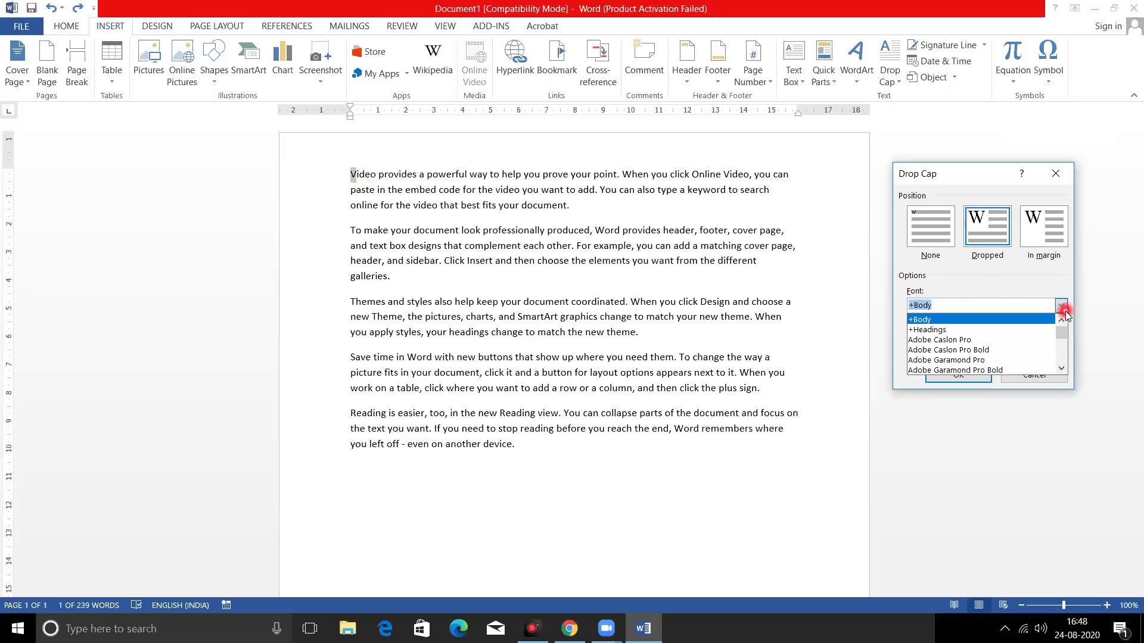
left_click(1061, 370)
left_click(1061, 370)
left_click(1061, 369)
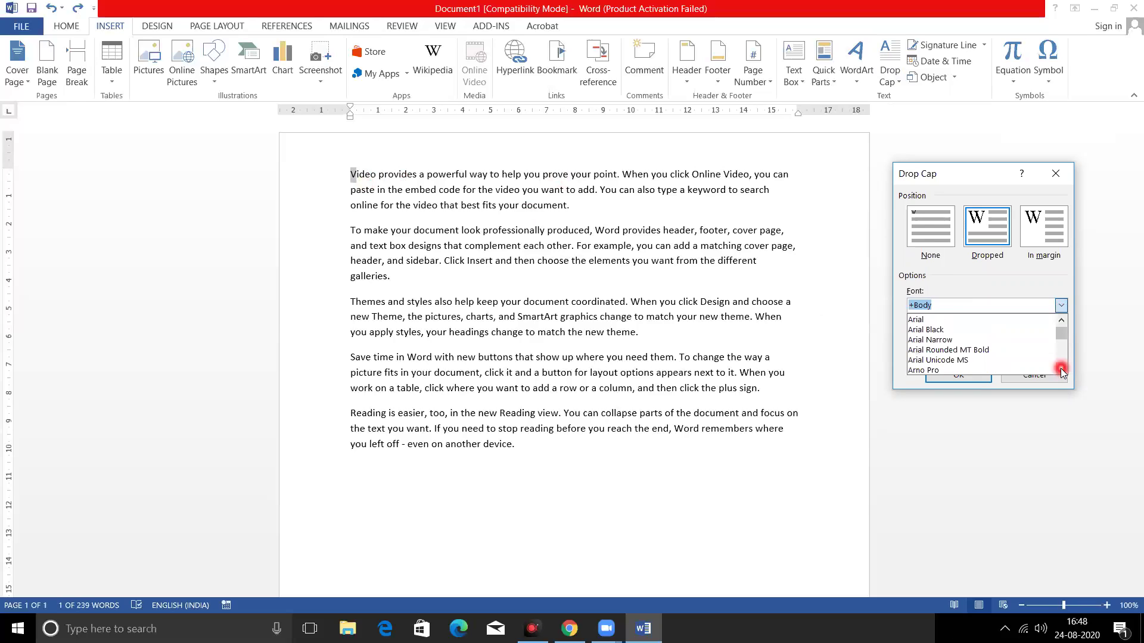
left_click(963, 352)
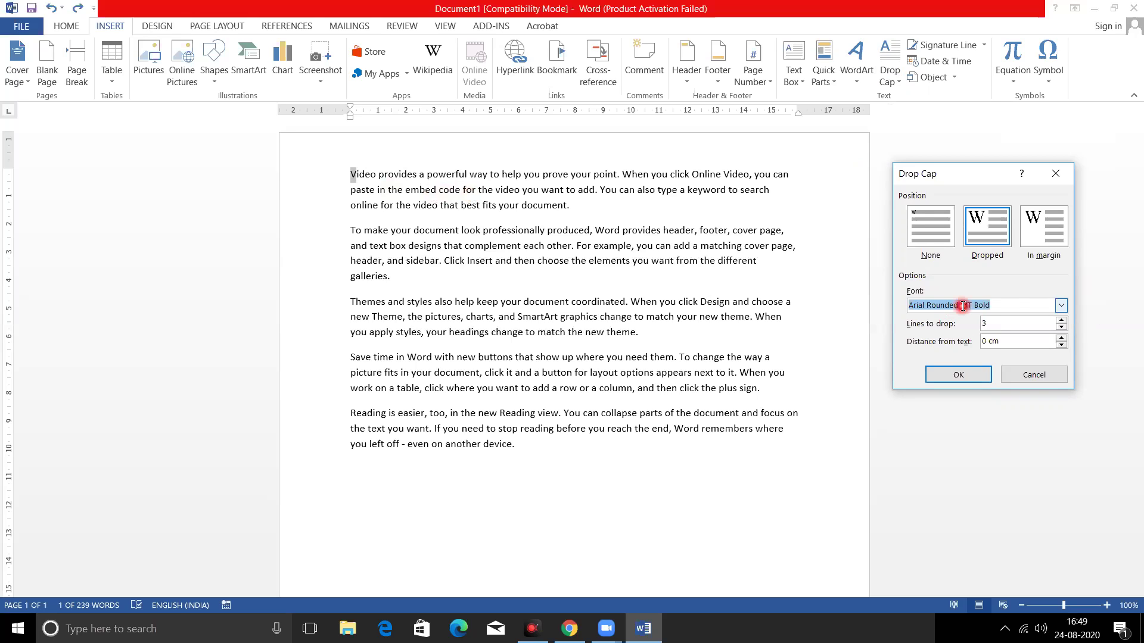
left_click(1060, 305)
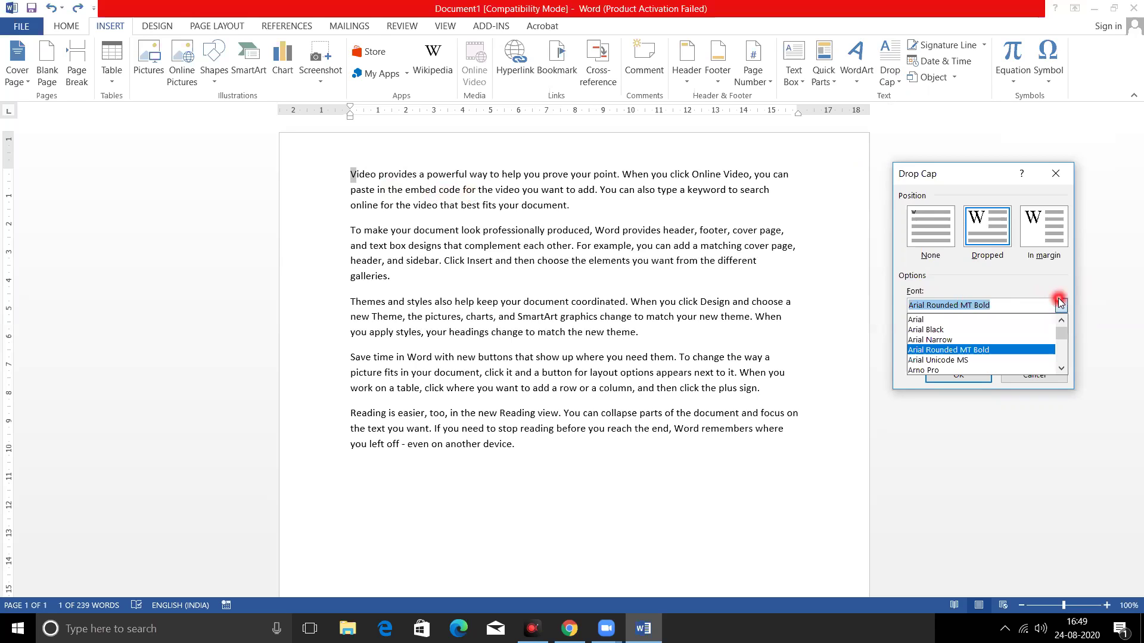
left_click(927, 320)
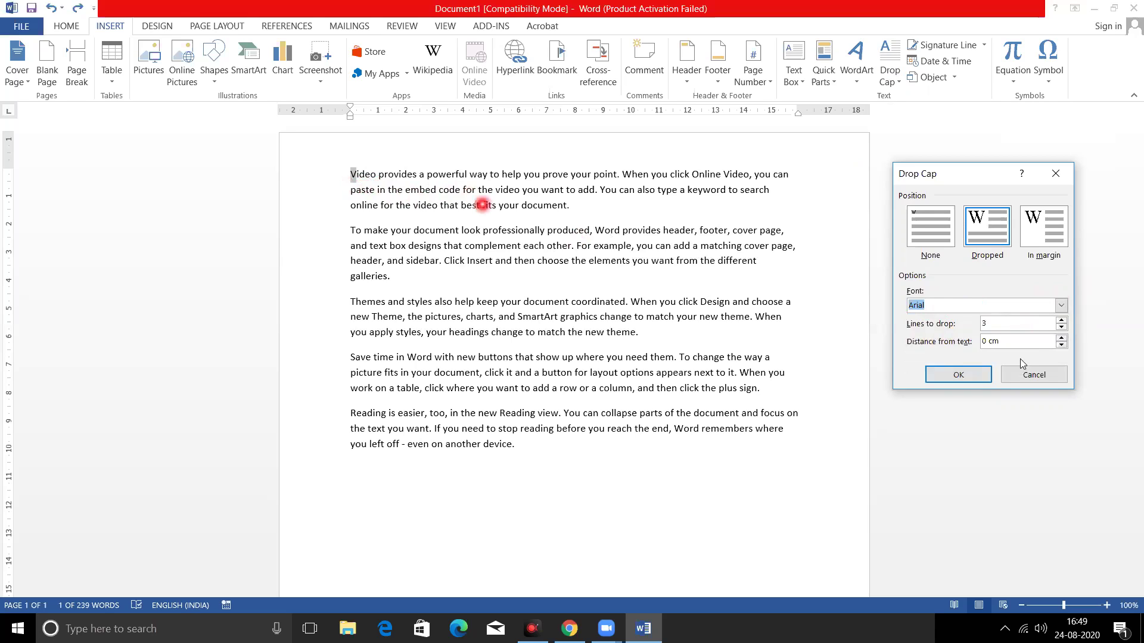
Step: Try different line counts for the drop cap and return the lines to drop to 3
left_click(1062, 327)
left_click(1062, 320)
left_click(1062, 319)
left_click(1062, 329)
left_click(1060, 321)
left_click(1060, 328)
left_click(1061, 328)
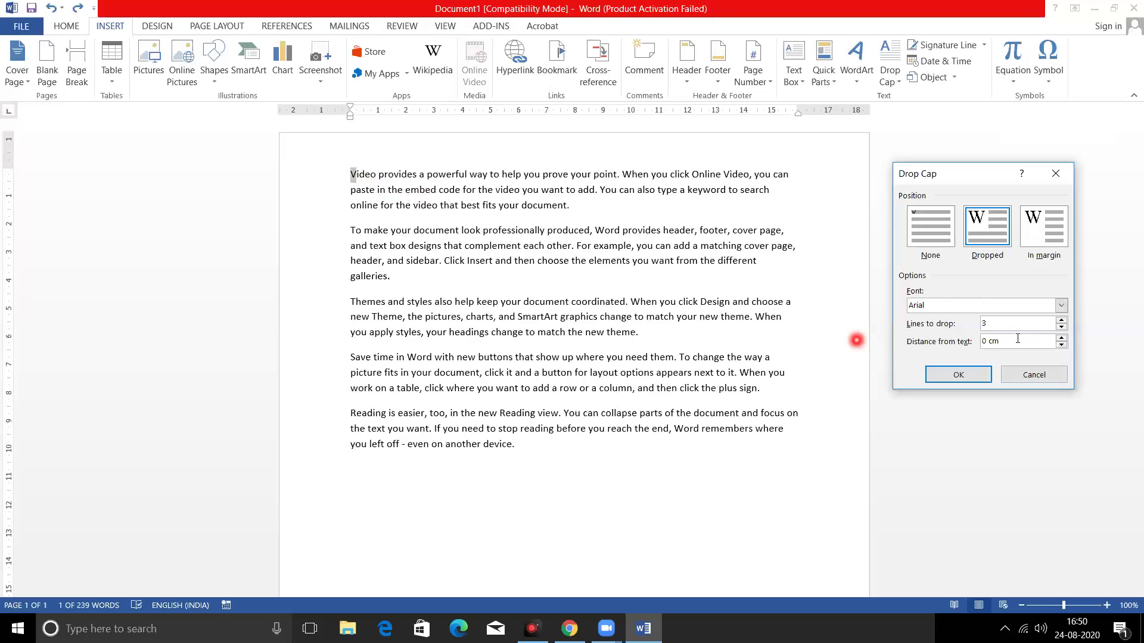
Step: Set the V drop cap's distance from text to 0.5 cm and apply it to the first paragraph
left_click(1061, 337)
left_click(1060, 337)
left_click(1061, 337)
left_click(1060, 337)
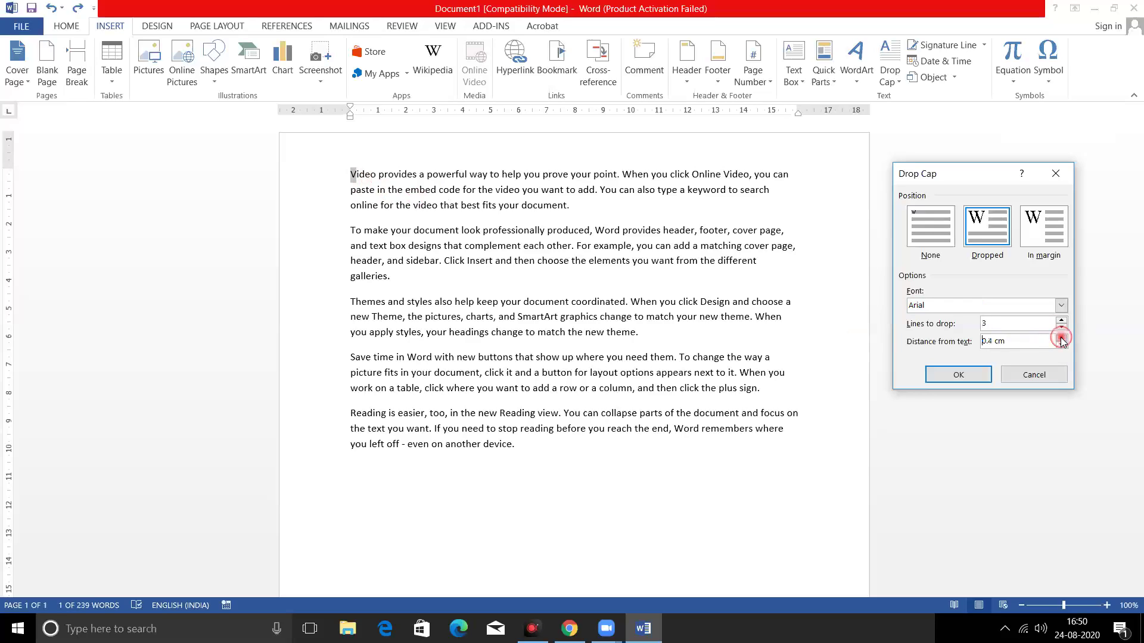
left_click(1061, 337)
left_click(976, 376)
left_click(544, 331)
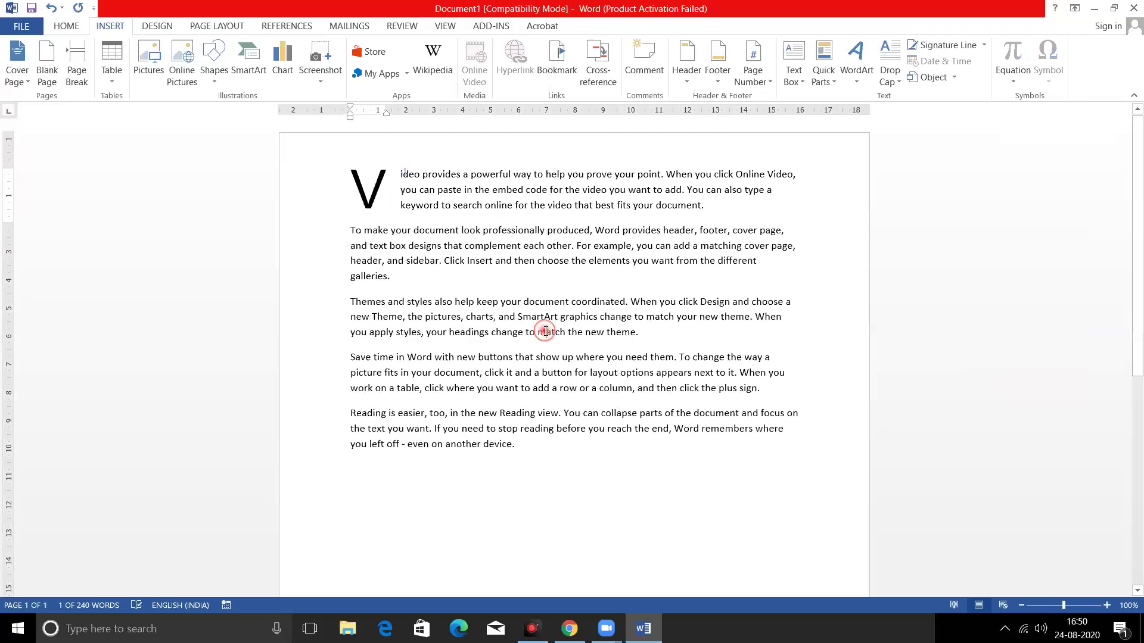
Step: Examine the dropped V's frame and how the first paragraph's text sits beside it
left_click(367, 191)
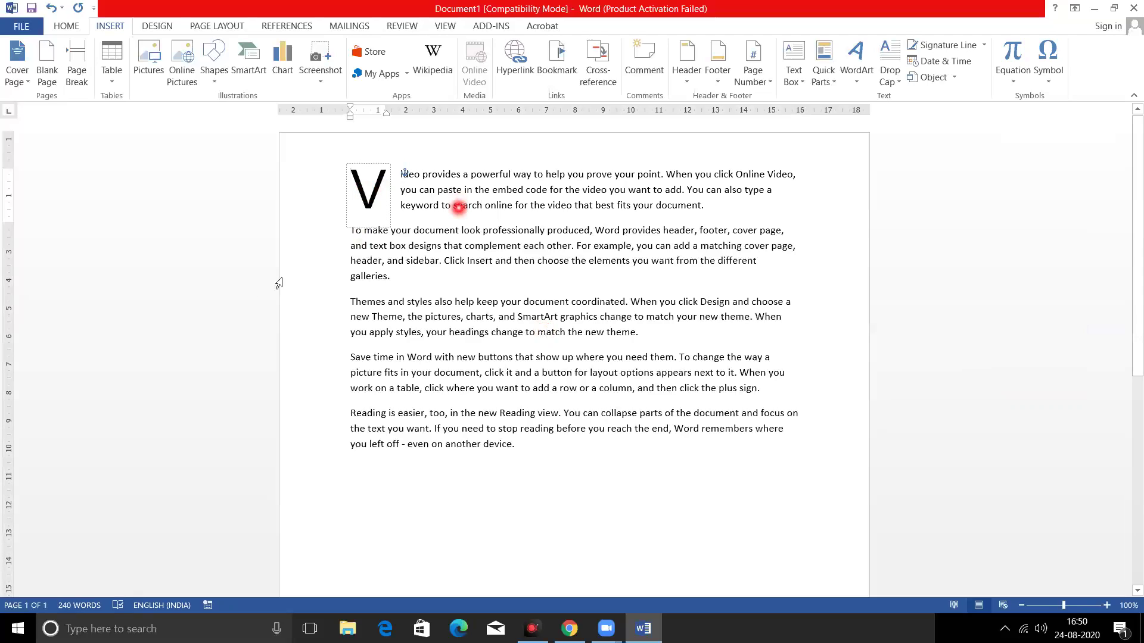
left_click(261, 281)
left_click(321, 180)
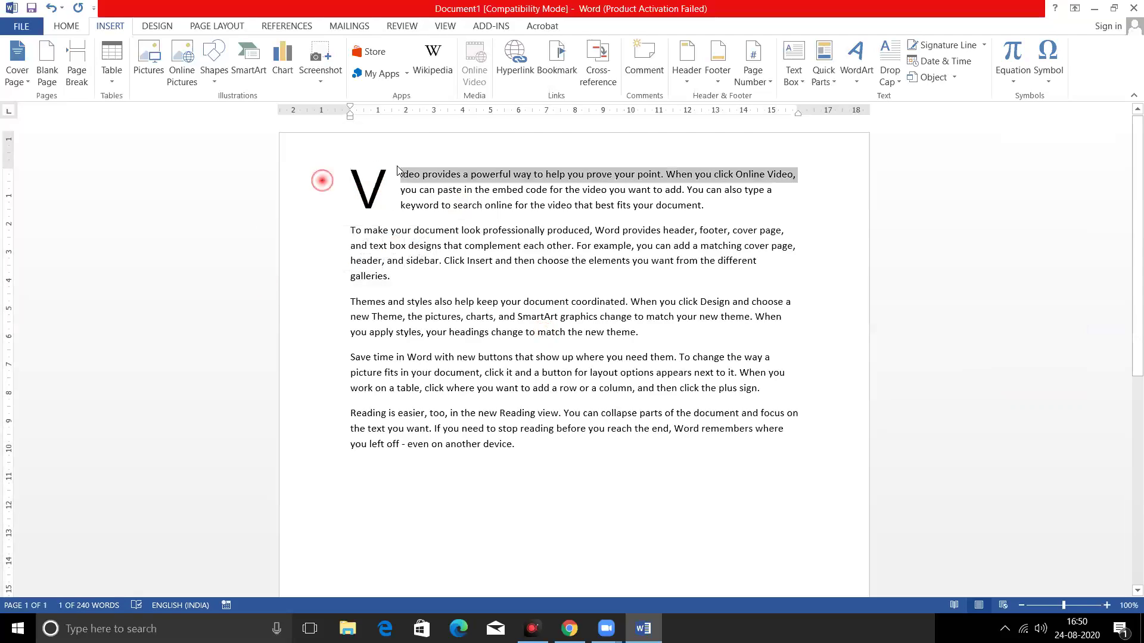
left_click(408, 182)
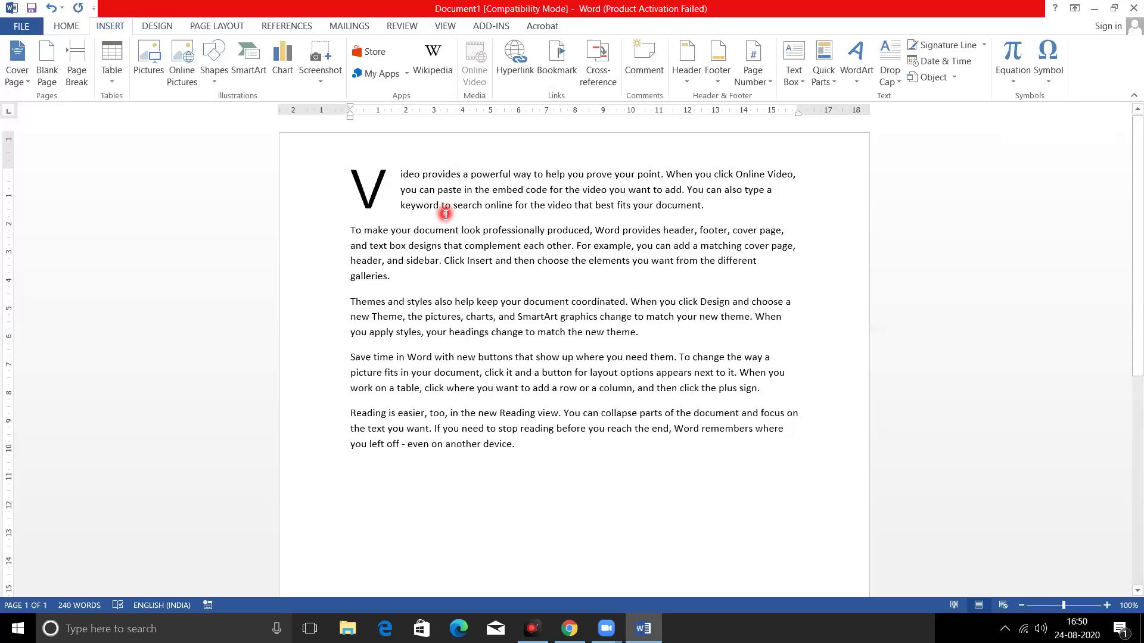
left_click(379, 190)
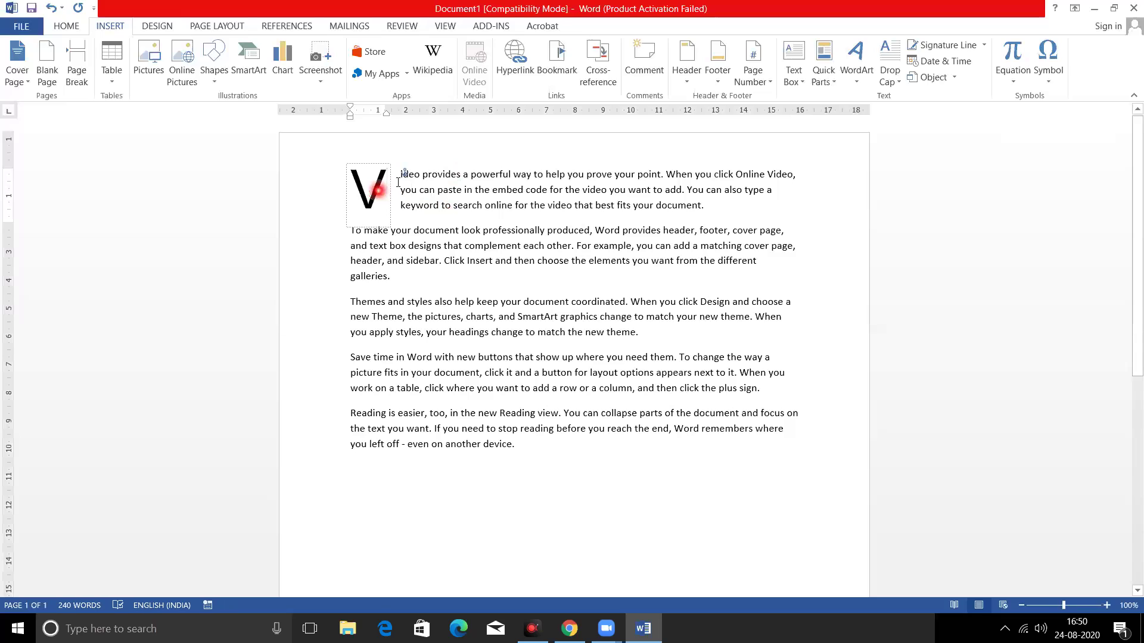
left_click(436, 174)
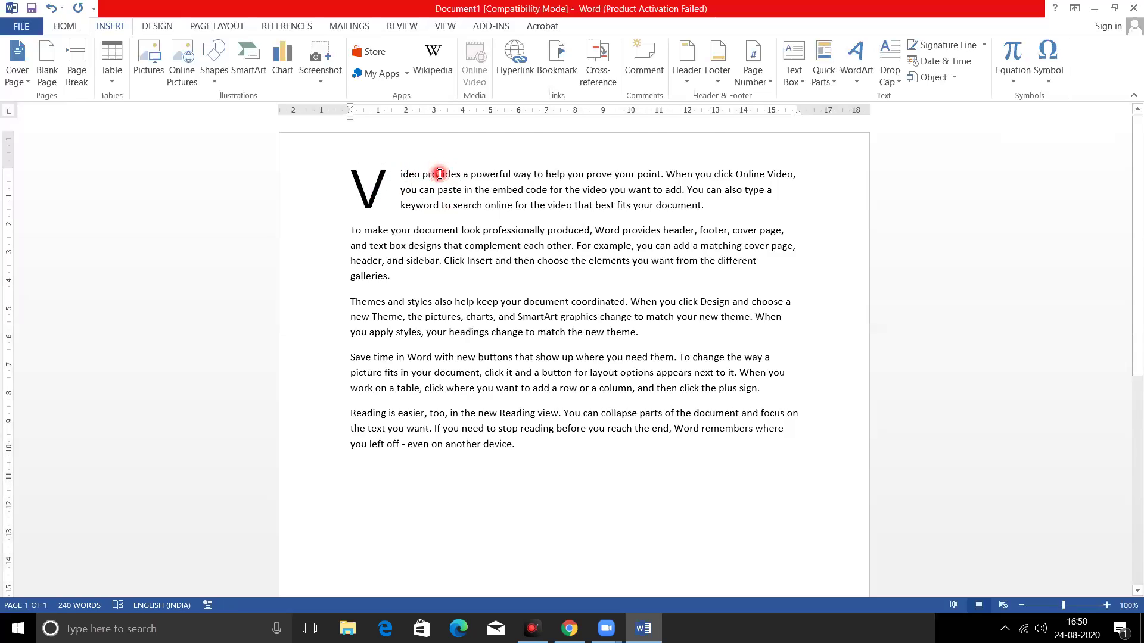
left_click(383, 174)
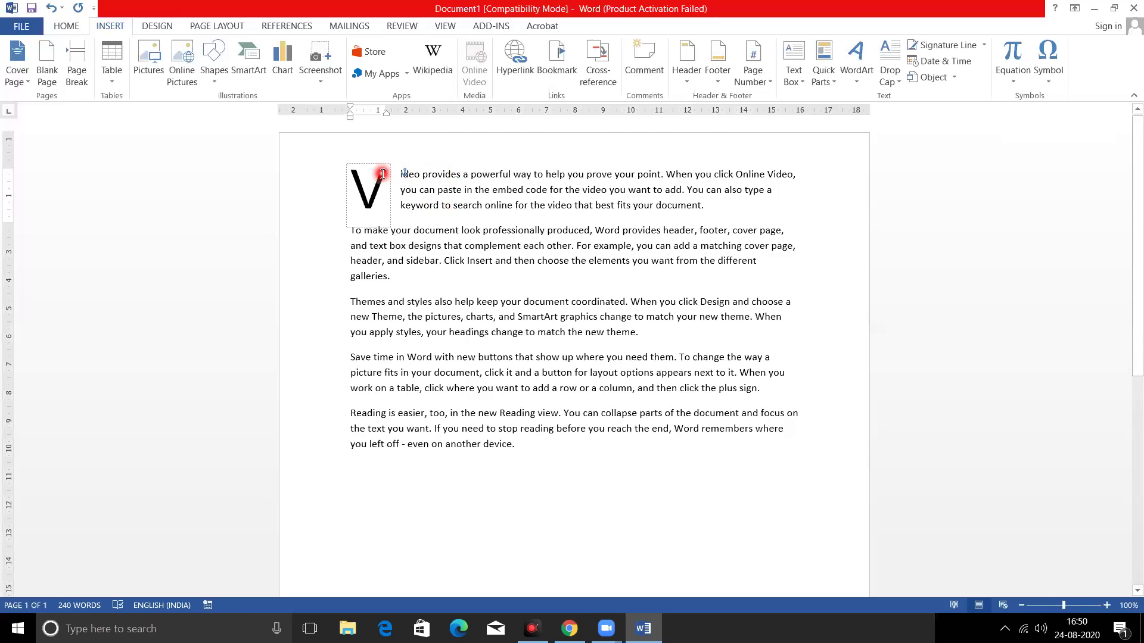
mouse_move(387, 111)
left_mouse_down()
mouse_move(376, 114)
mouse_move(386, 114)
left_mouse_up()
left_click(390, 173)
left_click(456, 207)
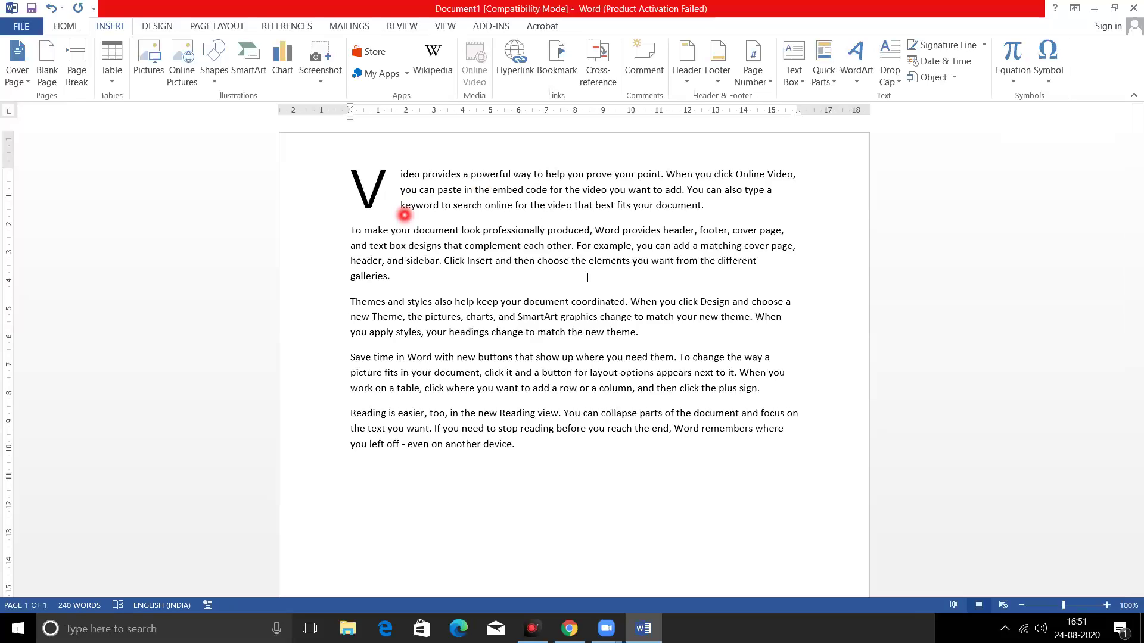
Step: Select the second paragraph's opening letter T and choose the In margin position in the Drop Cap options
double_click(355, 230)
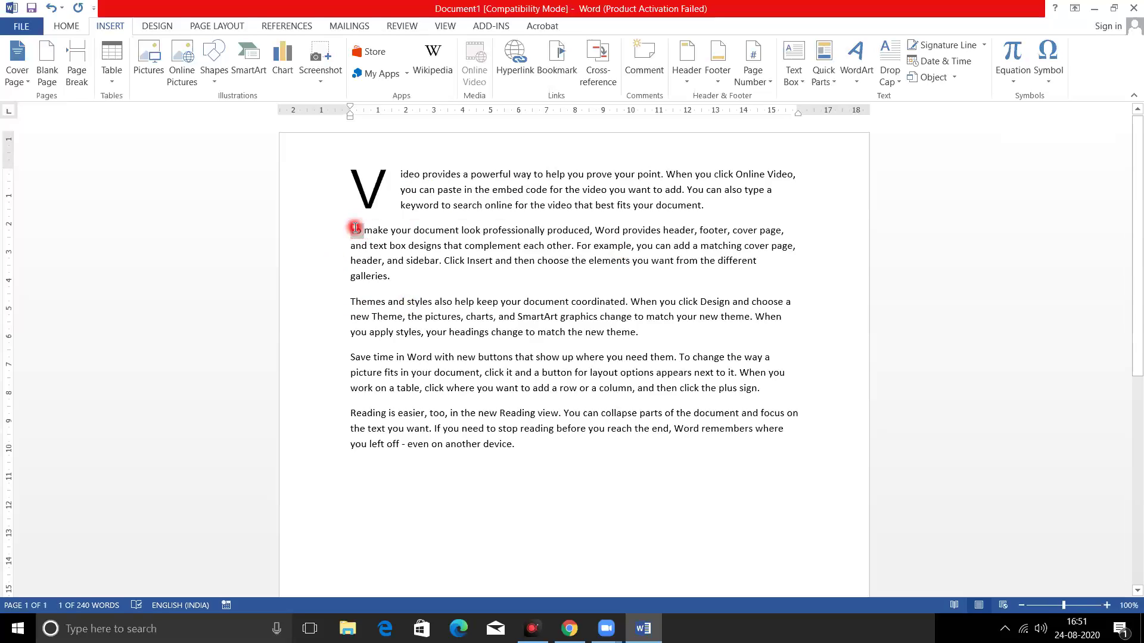
left_click(355, 230)
key("shift+Left")
left_click(899, 83)
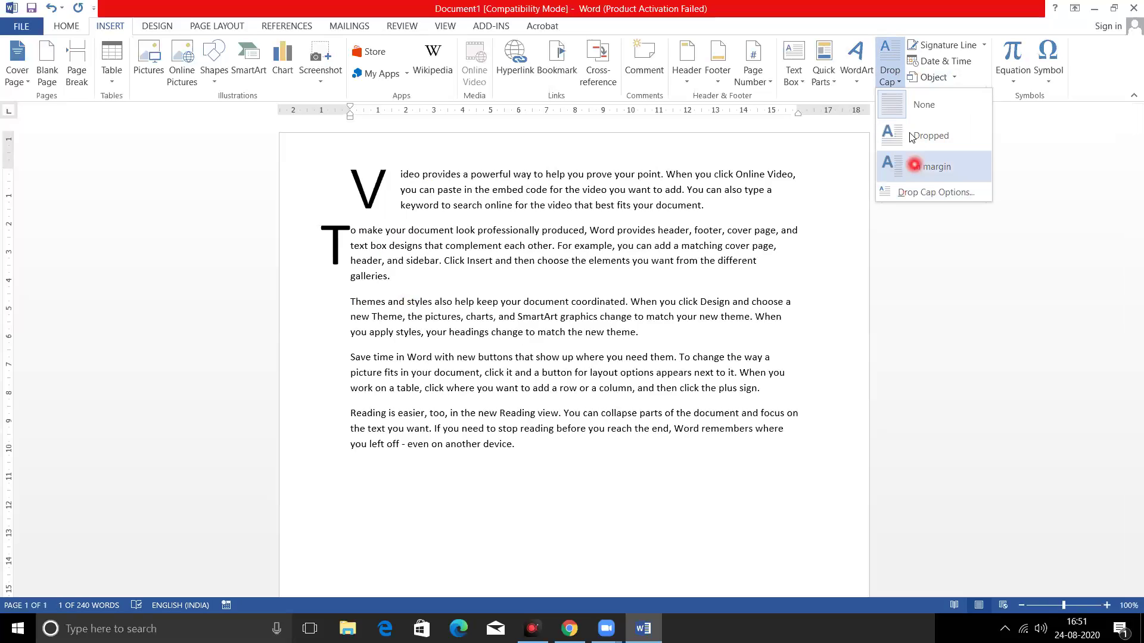
left_click(929, 191)
left_click(1055, 234)
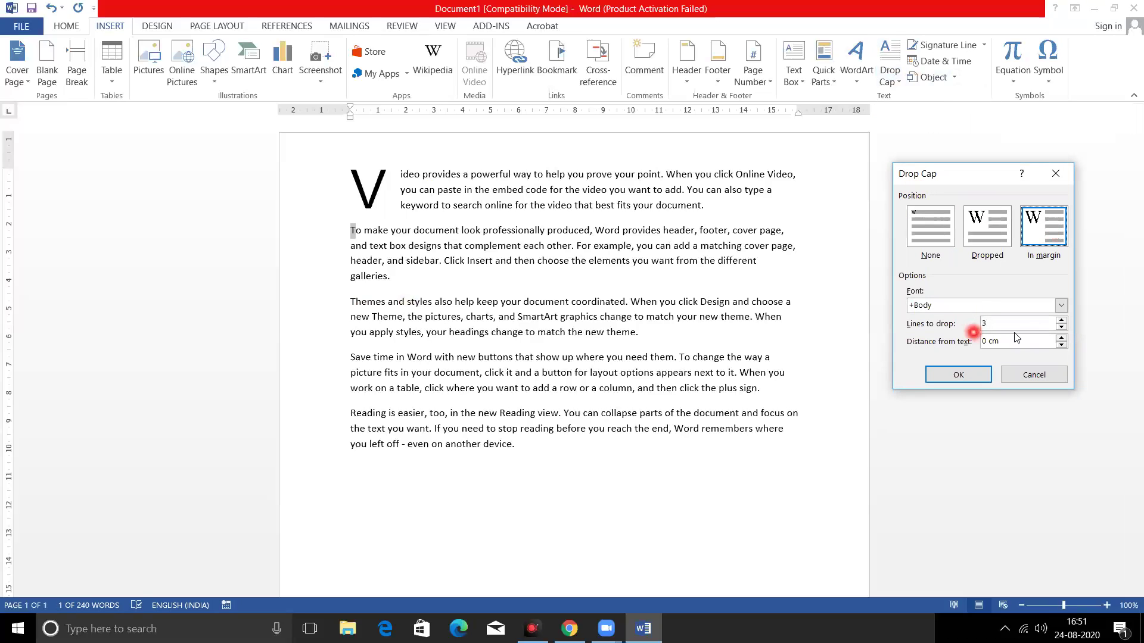
Step: Set the T drop cap's distance from text to 0.5 cm and apply it to the second paragraph
left_click(1061, 342)
left_click(1061, 338)
left_click(1061, 337)
left_click(1062, 337)
left_click(961, 381)
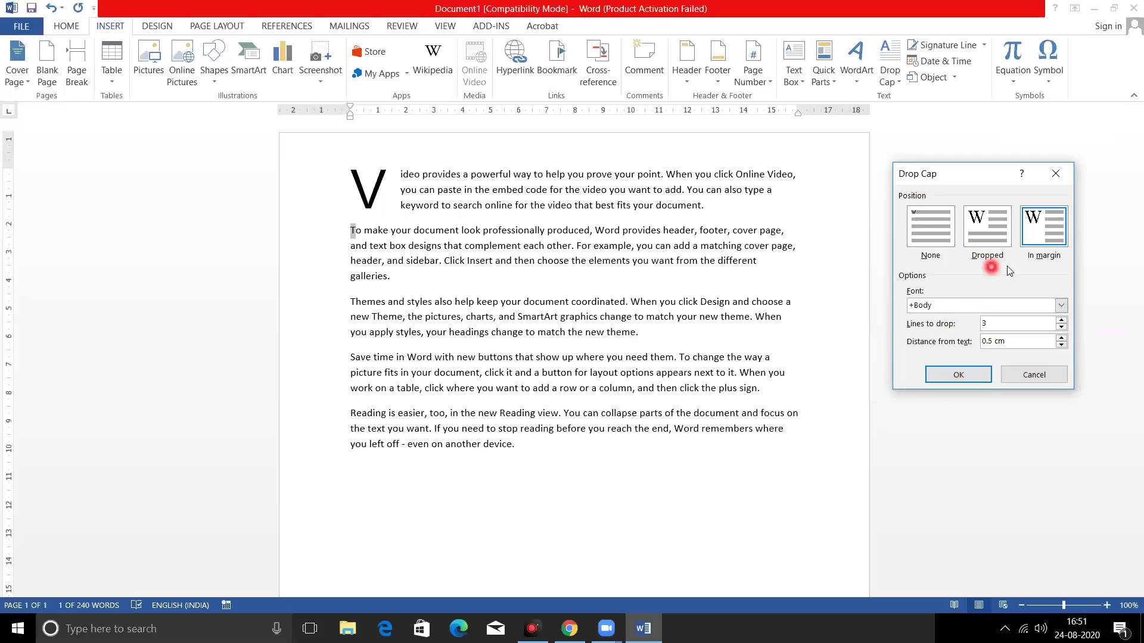
left_click(955, 377)
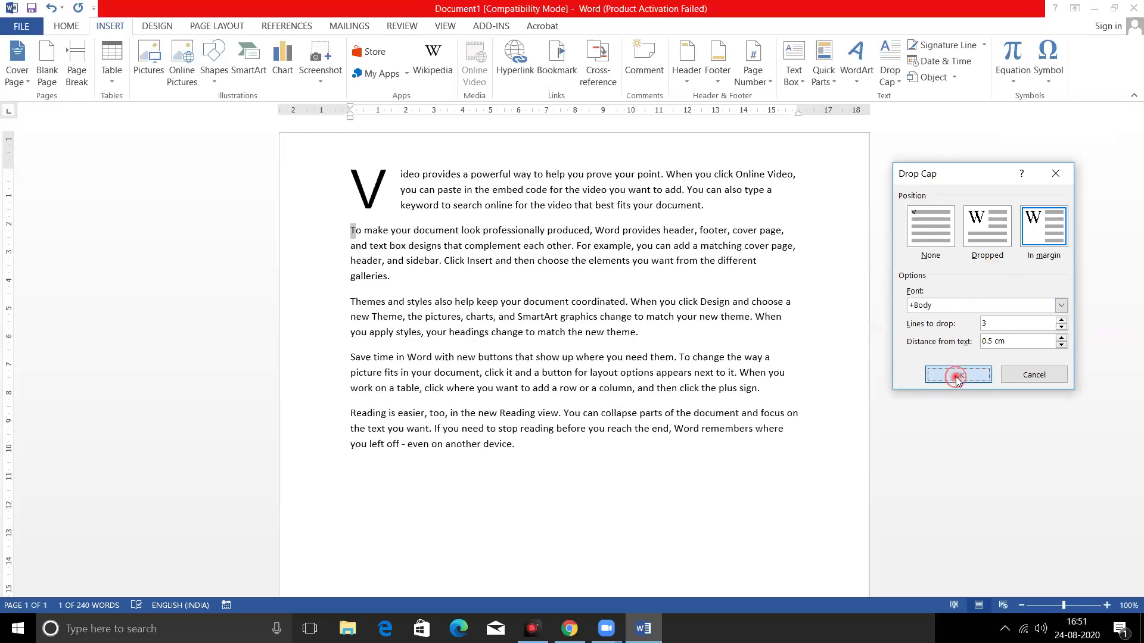
left_click(511, 246)
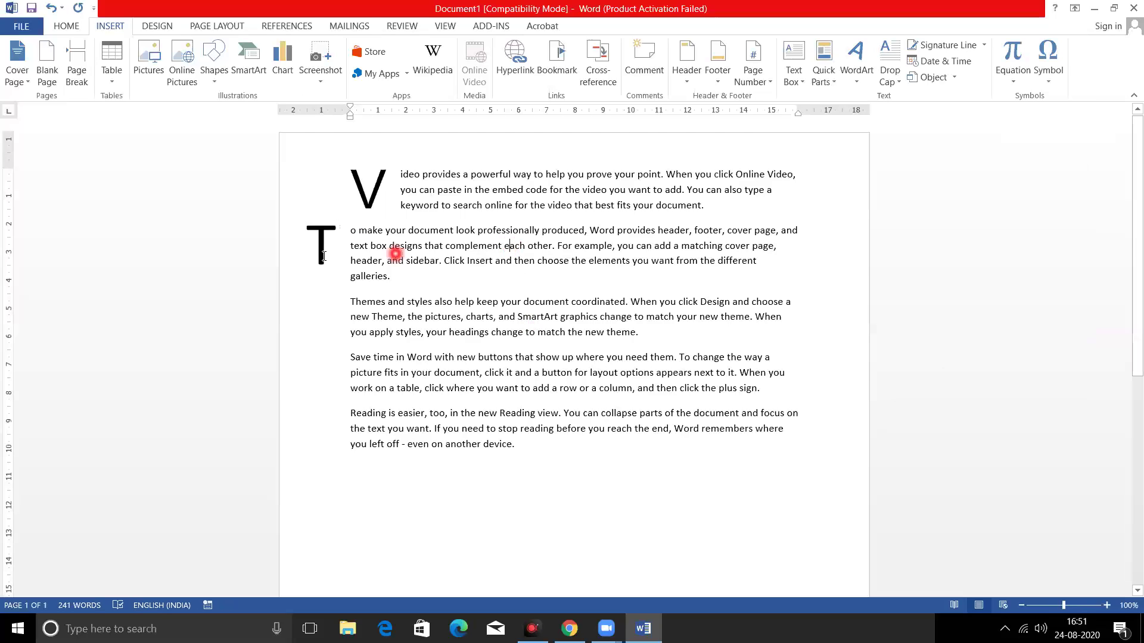